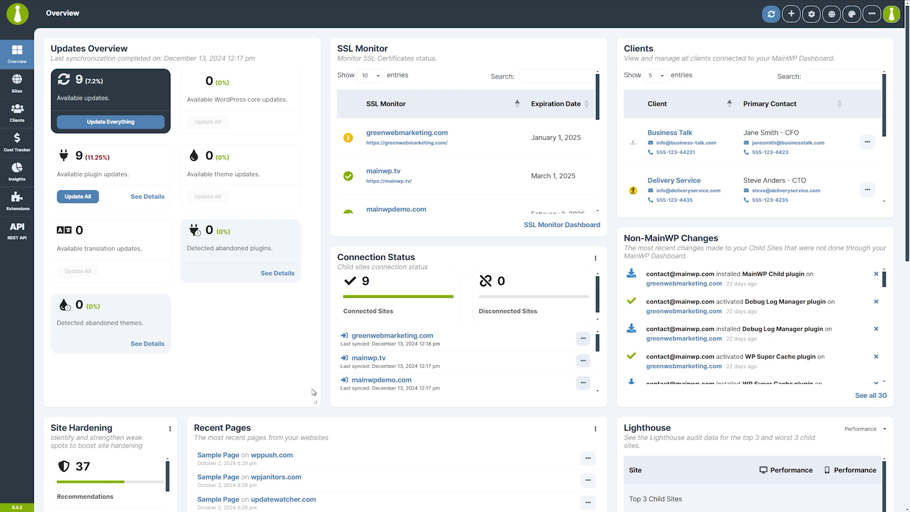
# - Open the Manage Sites page from the Sites entry in the left sidebar
pyautogui.click(19, 86)
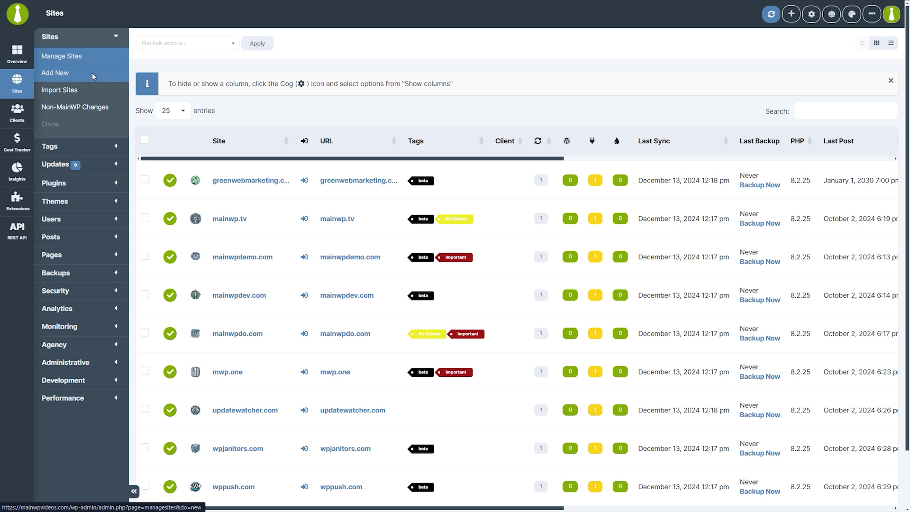
# - Under Add New, enter easydiscourse.com as the Site URL and run Test Connection
pyautogui.click(92, 73)
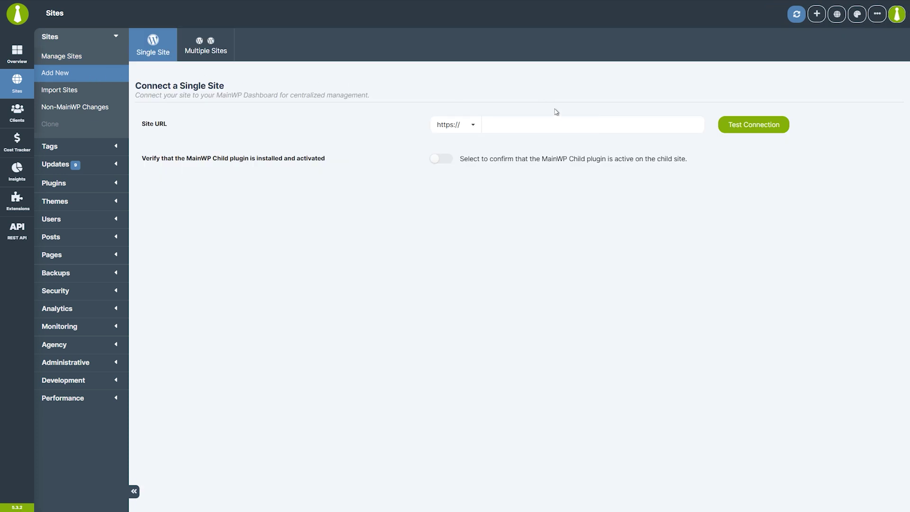
pyautogui.click(553, 123)
pyautogui.write('eas')
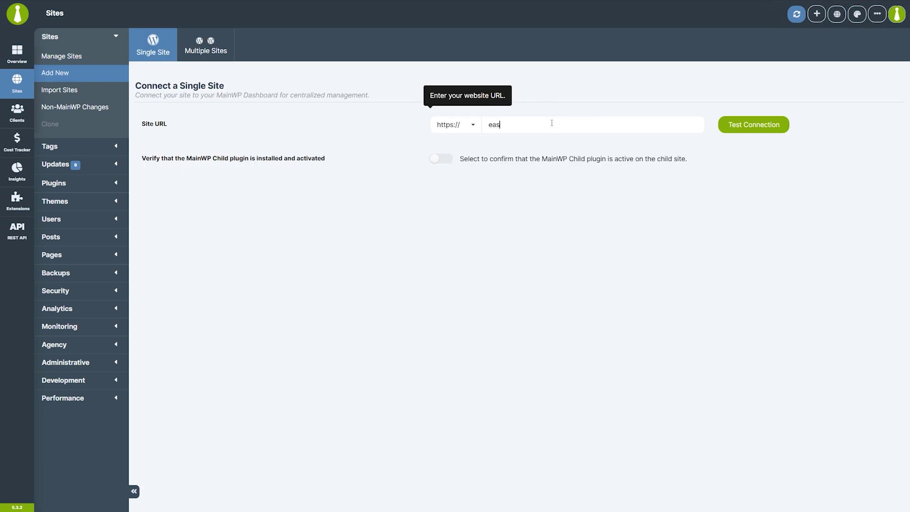
pyautogui.write('ydiscourse.com')
pyautogui.click(774, 130)
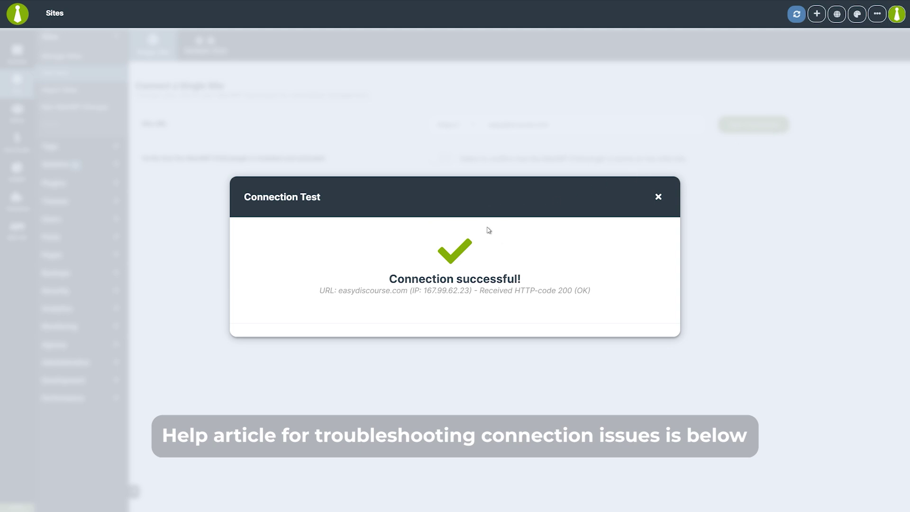
# - Close the connection test result and go to Plugins > Add New Plugin on easydiscourse.com
pyautogui.click(659, 197)
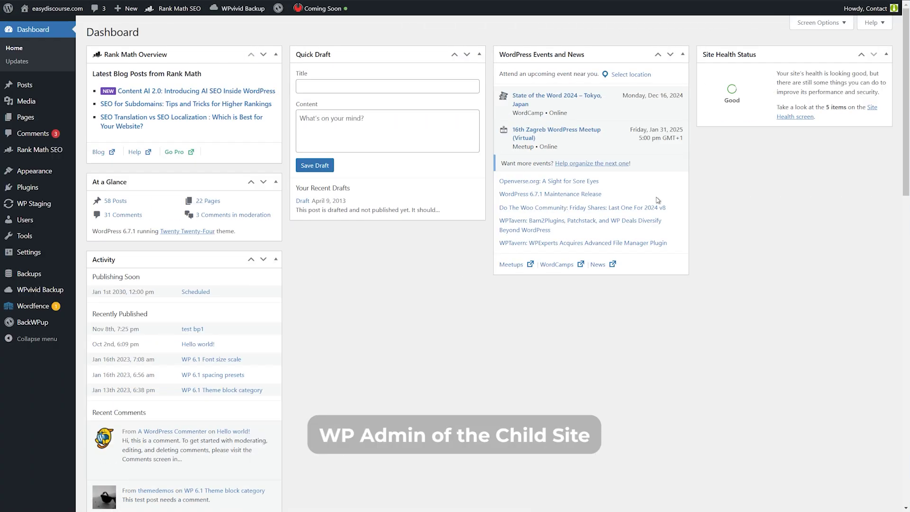
pyautogui.moveTo(56, 192)
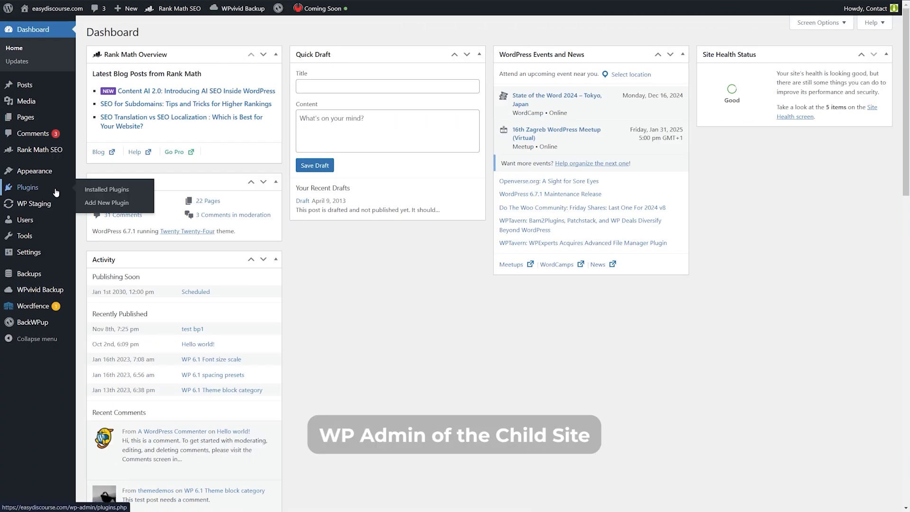
pyautogui.click(100, 203)
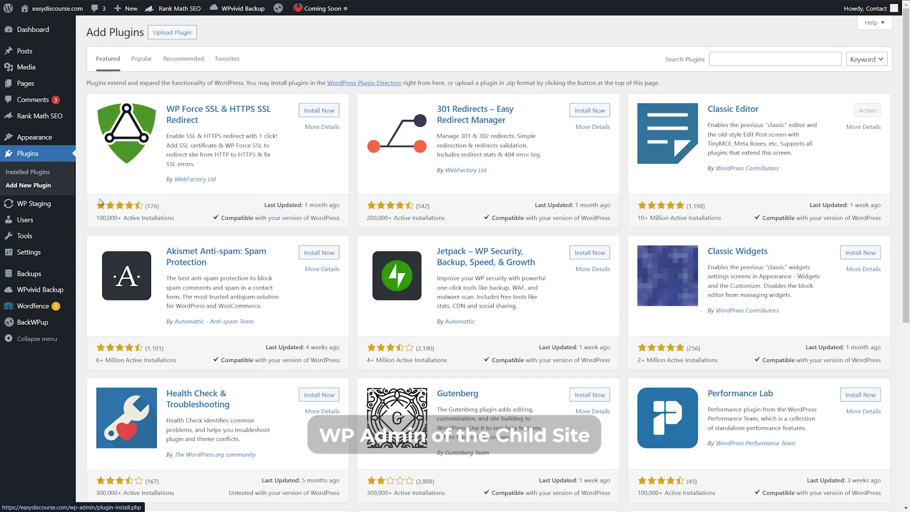
# - Search the plugin directory for 'mainwp', then install and activate MainWP Child
pyautogui.click(739, 61)
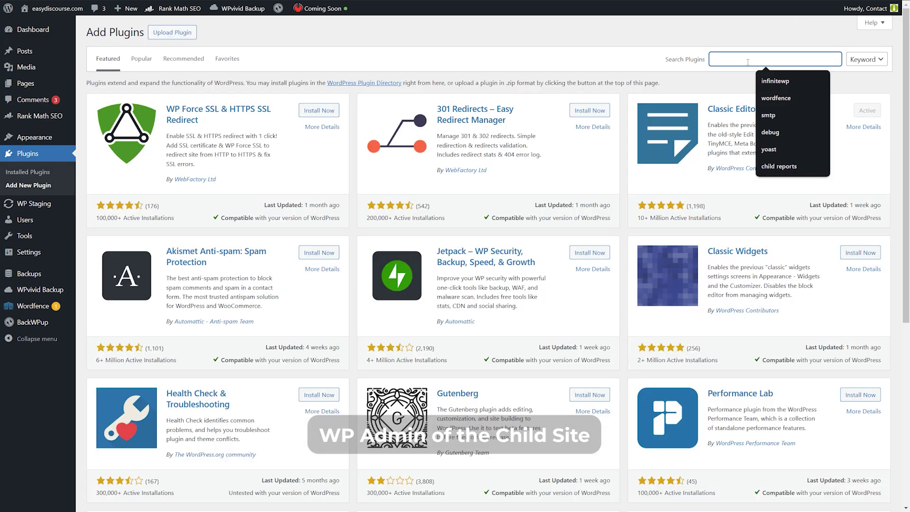
pyautogui.write('mainwp')
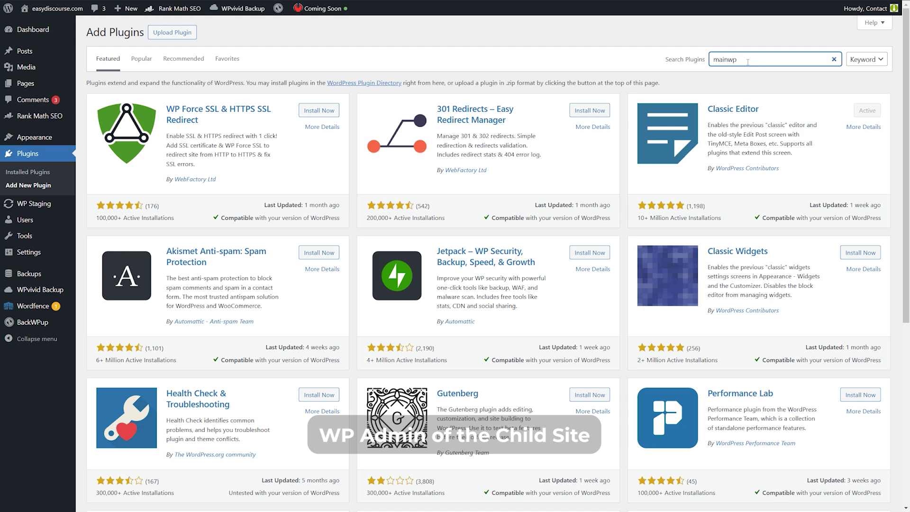
pyautogui.press('Return')
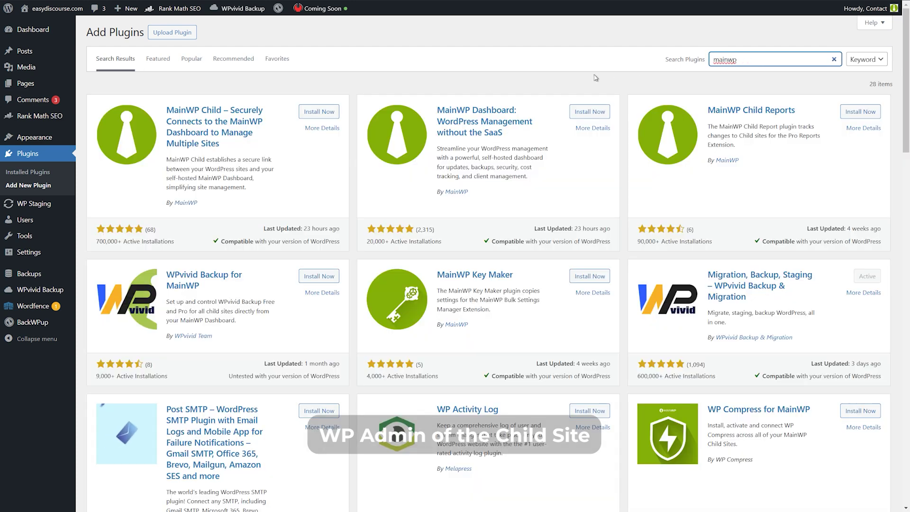
pyautogui.click(318, 112)
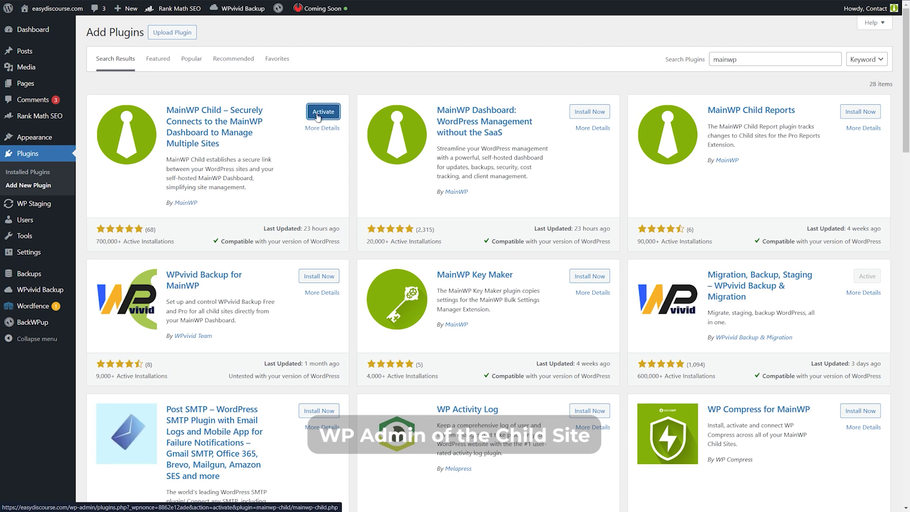
pyautogui.click(318, 114)
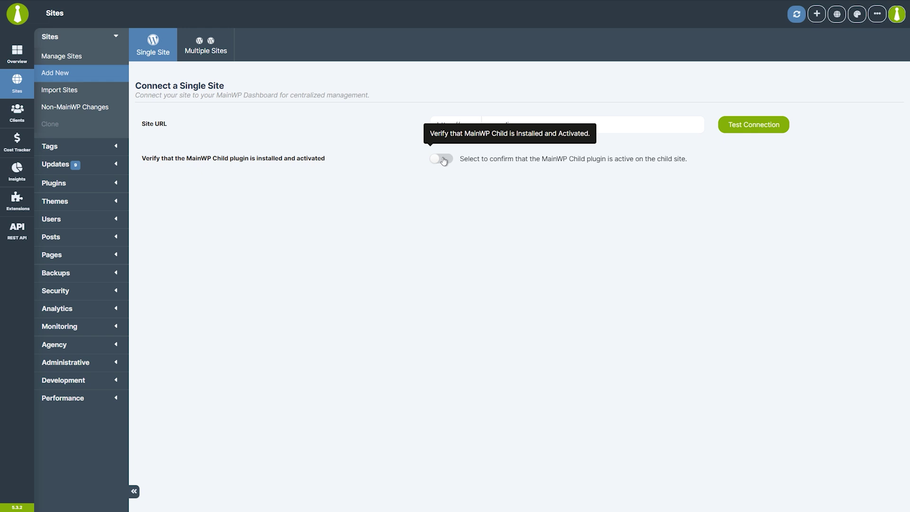
# - Switch on the MainWP Child verification toggle and enter the administrator username
pyautogui.click(442, 159)
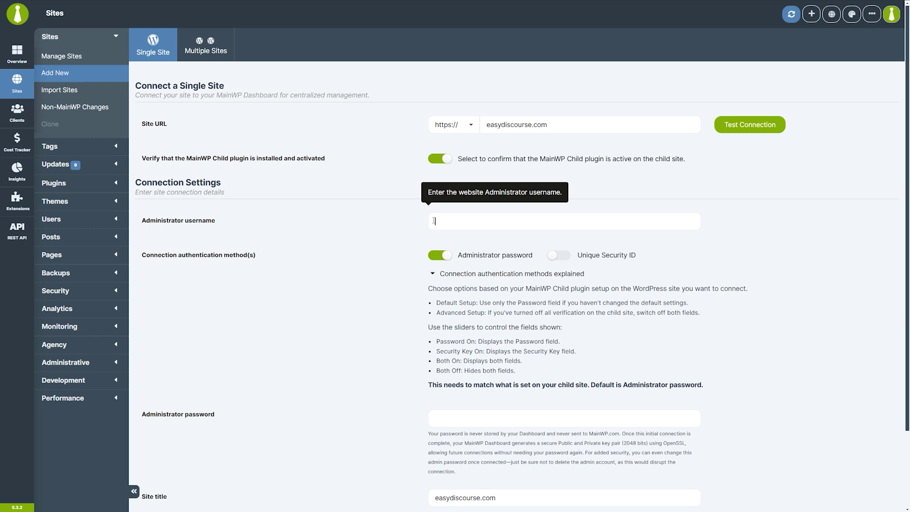
pyautogui.write('mwpdash')
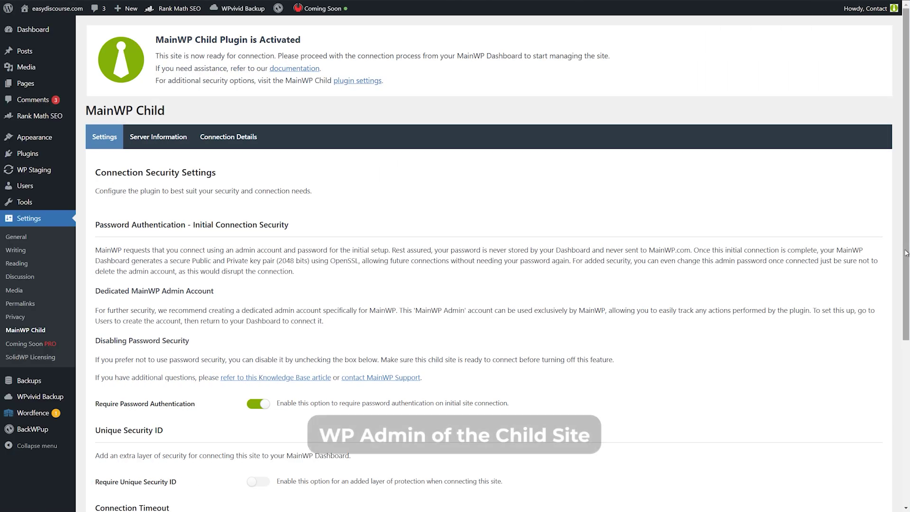
# - Scroll through the MainWP Child Connection Security Settings down to Save Settings
pyautogui.moveTo(906, 253); pyautogui.dragTo(906, 363)
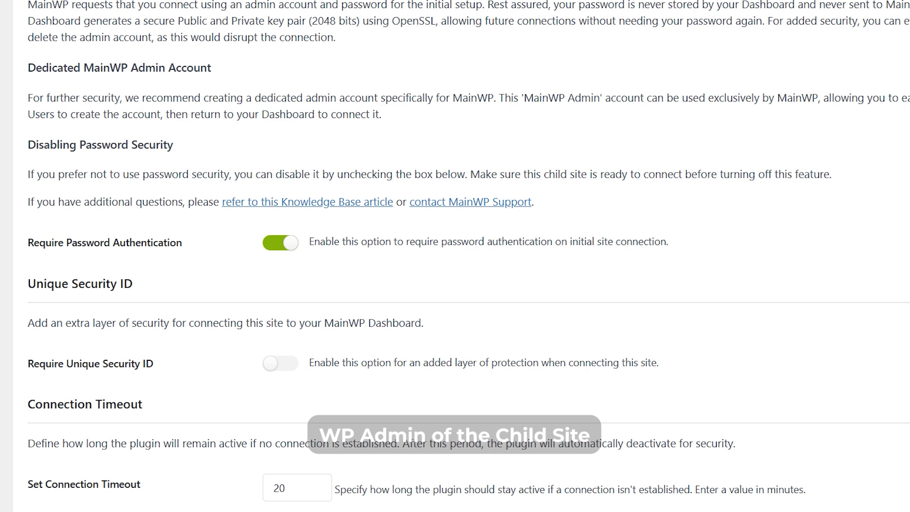
pyautogui.scroll(-3, 455, 256)
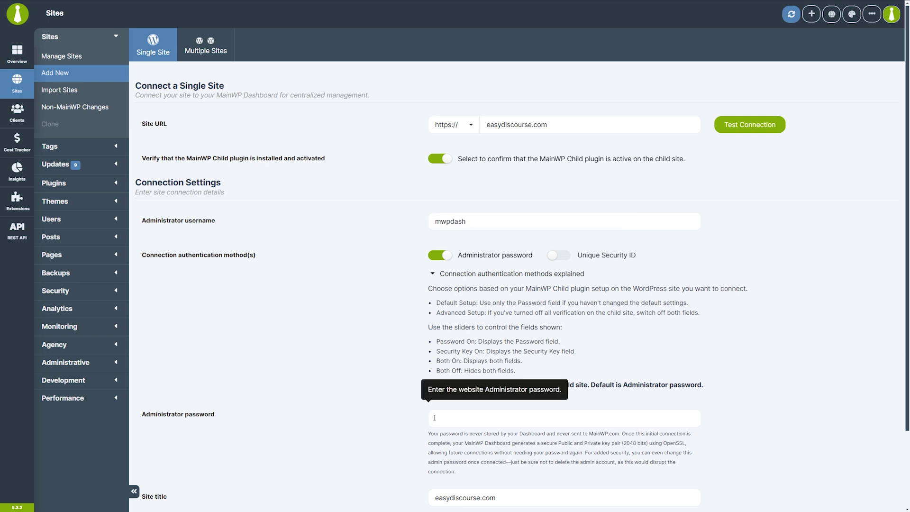
# - Paste the administrator password into the connect form's password field
pyautogui.hotkey('ctrl', 'v')
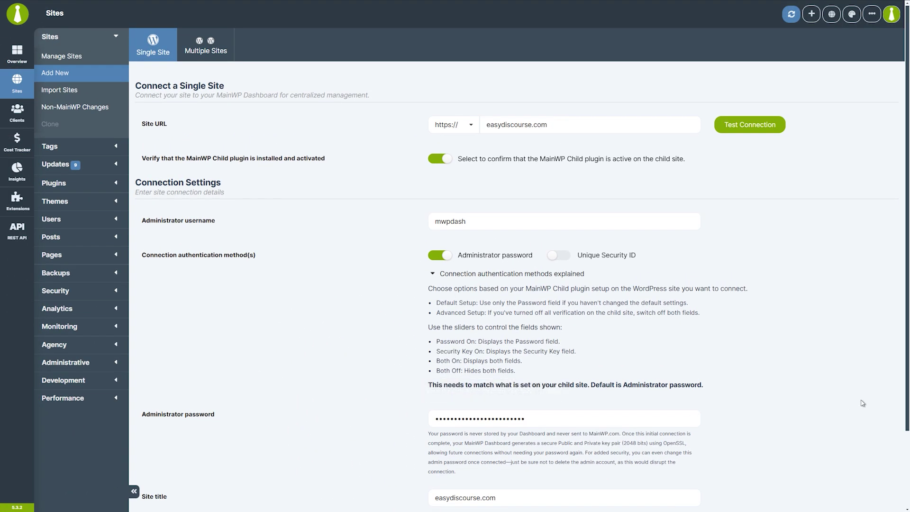
pyautogui.scroll(-1, 907, 407)
# - Expand Show Optional Settings and review the icon, tags, client, SSL and HTTP credential fields
pyautogui.scroll(-2, 907, 407)
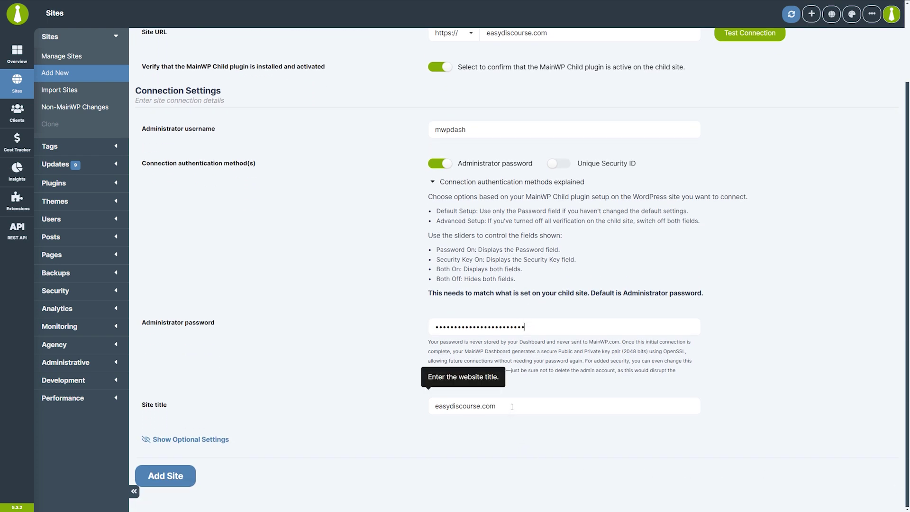
pyautogui.click(204, 441)
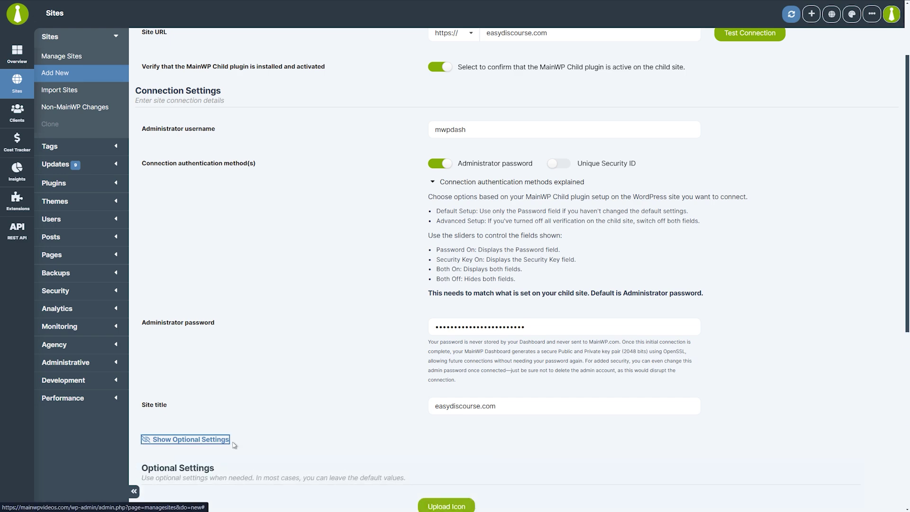
pyautogui.scroll(-5, 894, 446)
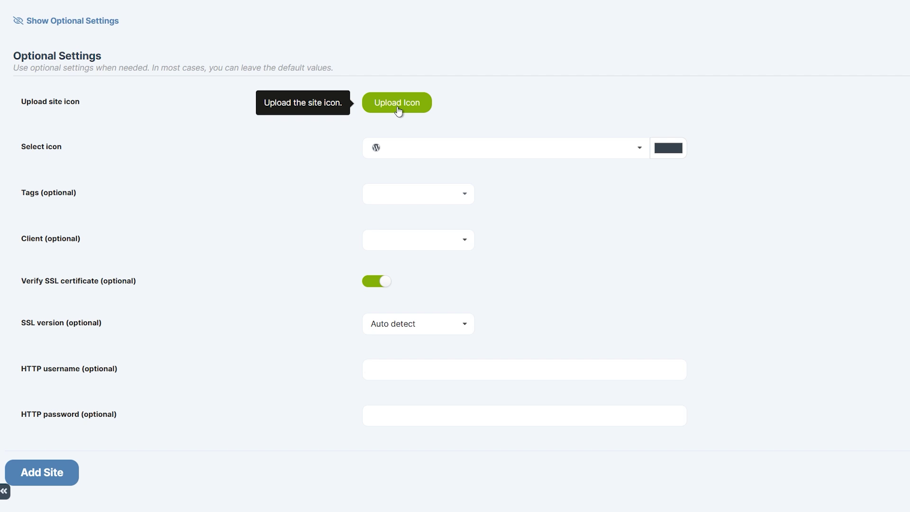
pyautogui.click(488, 148)
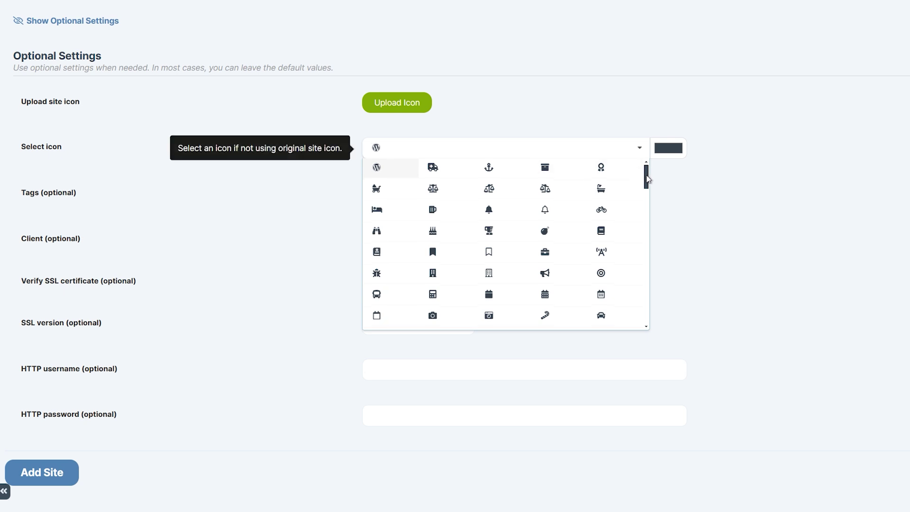
pyautogui.moveTo(647, 177)
pyautogui.mouseDown()
pyautogui.moveTo(654, 229)
pyautogui.moveTo(653, 179)
pyautogui.mouseUp()
pyautogui.click(699, 122)
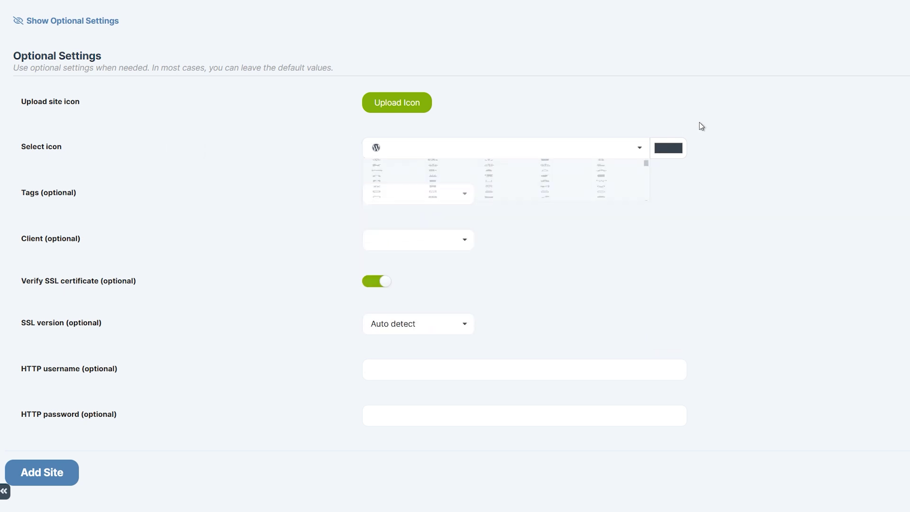
pyautogui.click(469, 200)
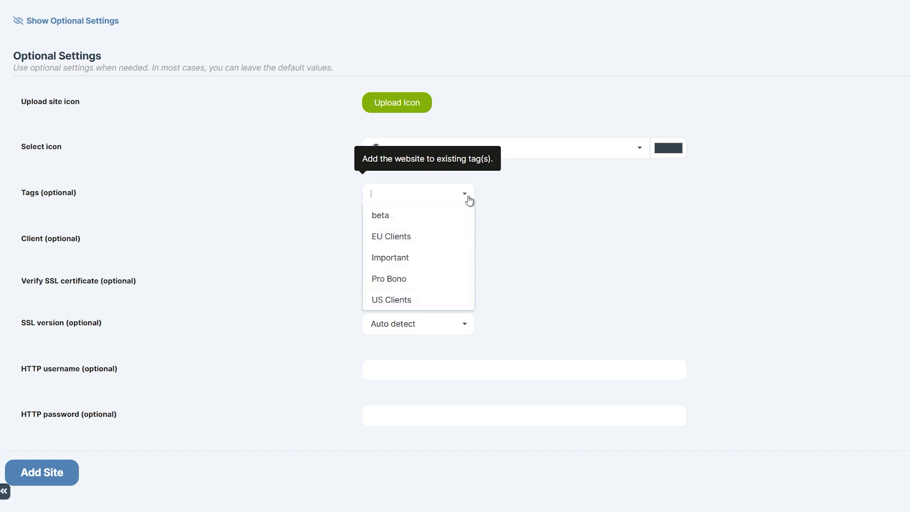
pyautogui.click(469, 199)
pyautogui.click(468, 240)
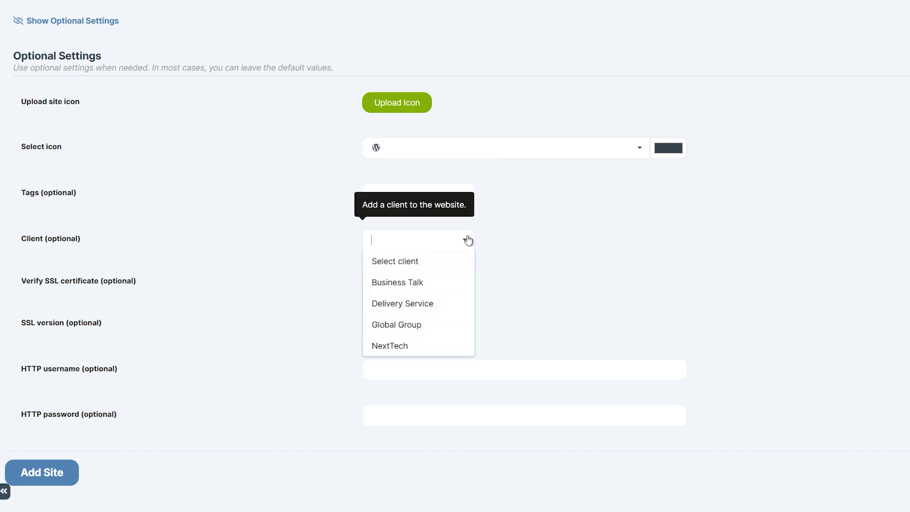
pyautogui.click(468, 240)
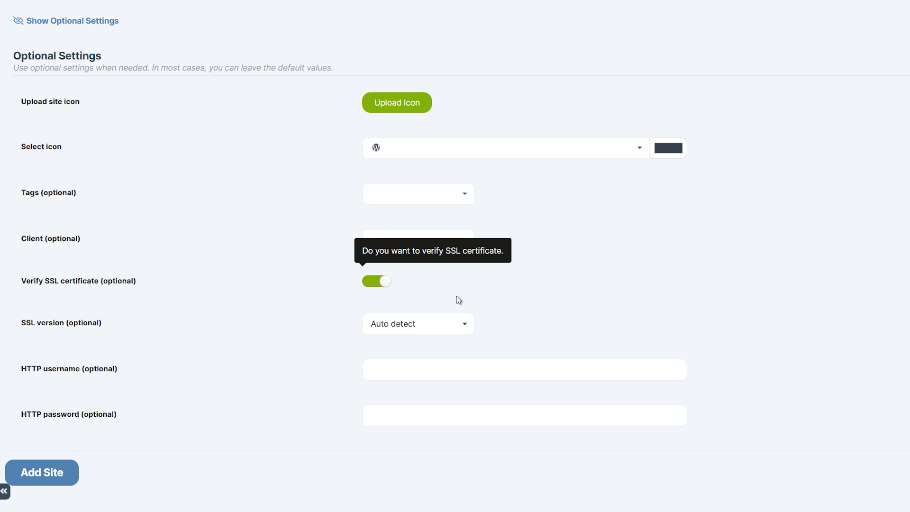
pyautogui.click(465, 326)
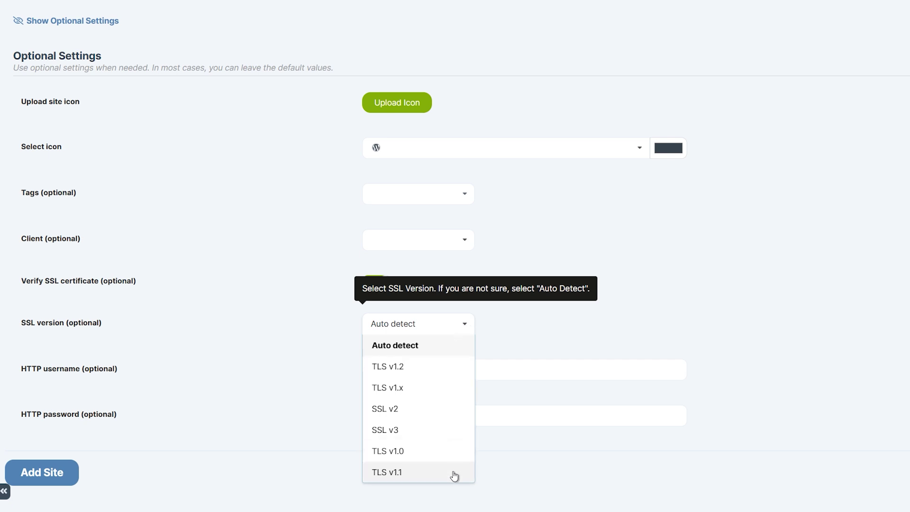
pyautogui.click(466, 325)
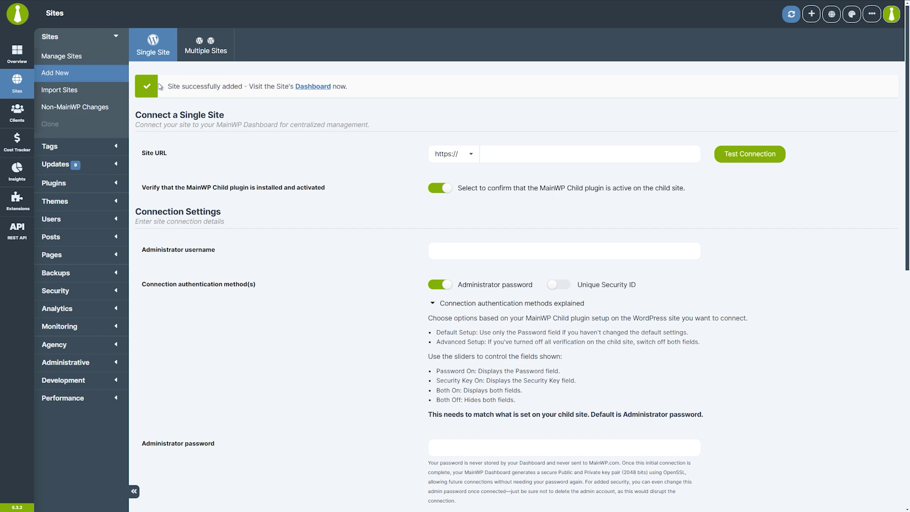
# - Follow the Dashboard link in the 'Site successfully added' notice to open easydiscourse.com's overview
pyautogui.click(302, 87)
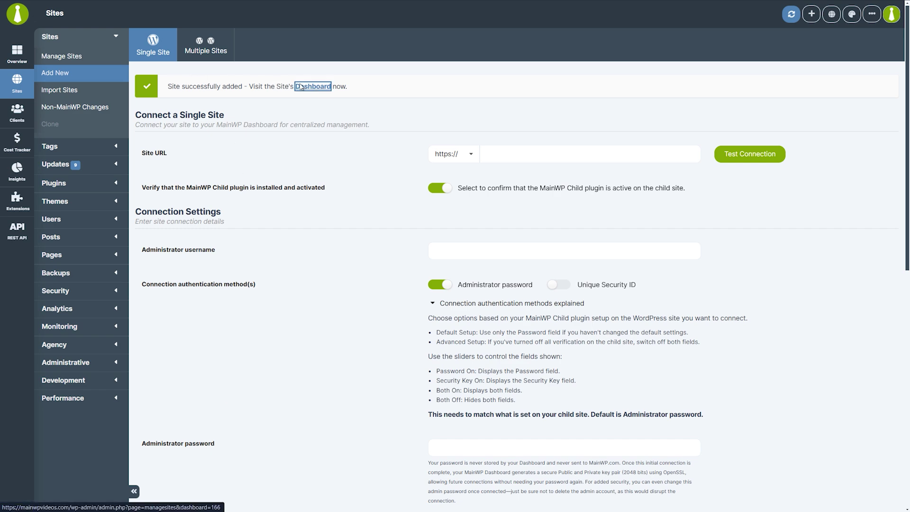